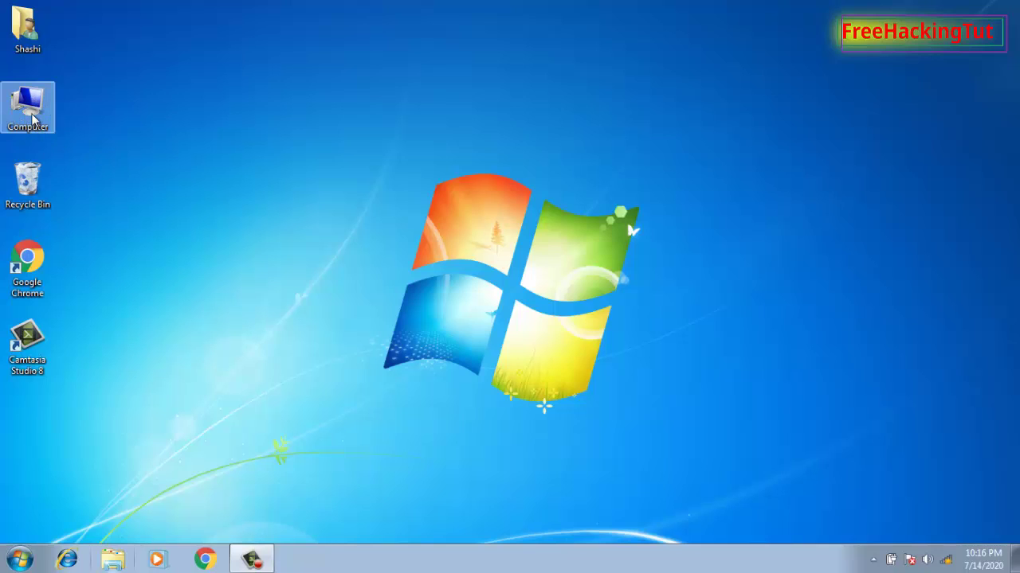
Open Computer Management for this computer and display Disk Management
left_click(28, 113)
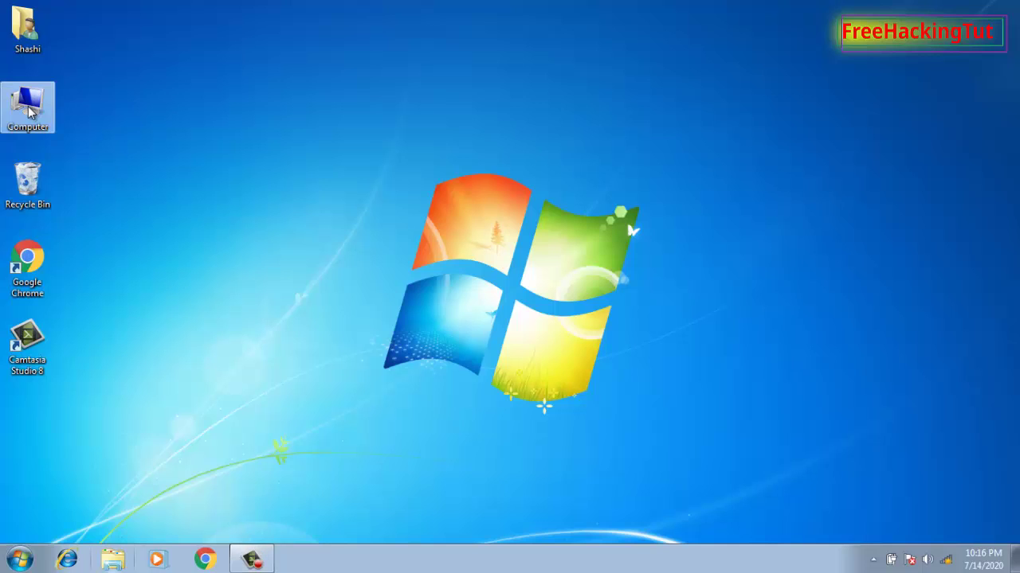
right_click(30, 109)
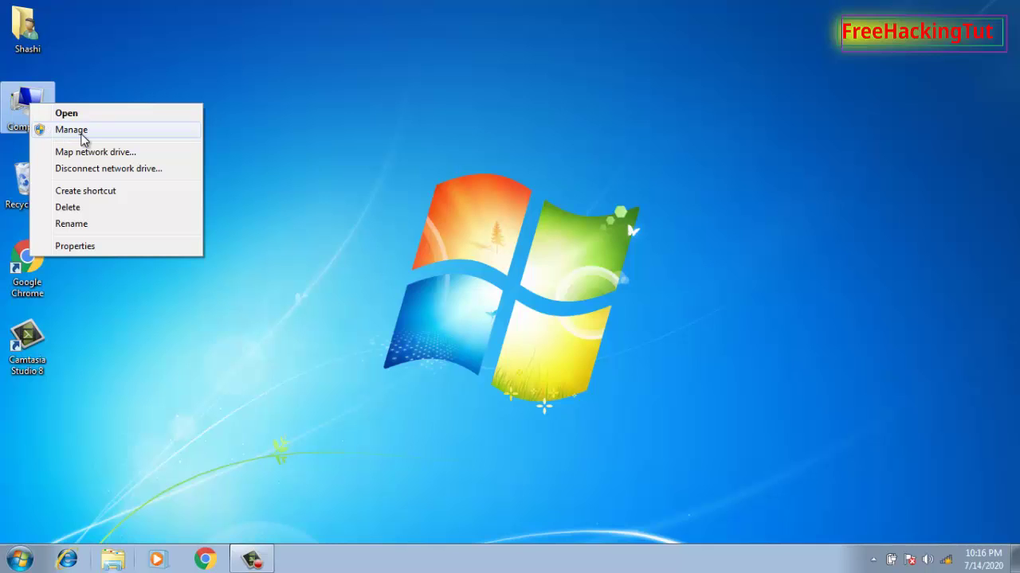
left_click(80, 131)
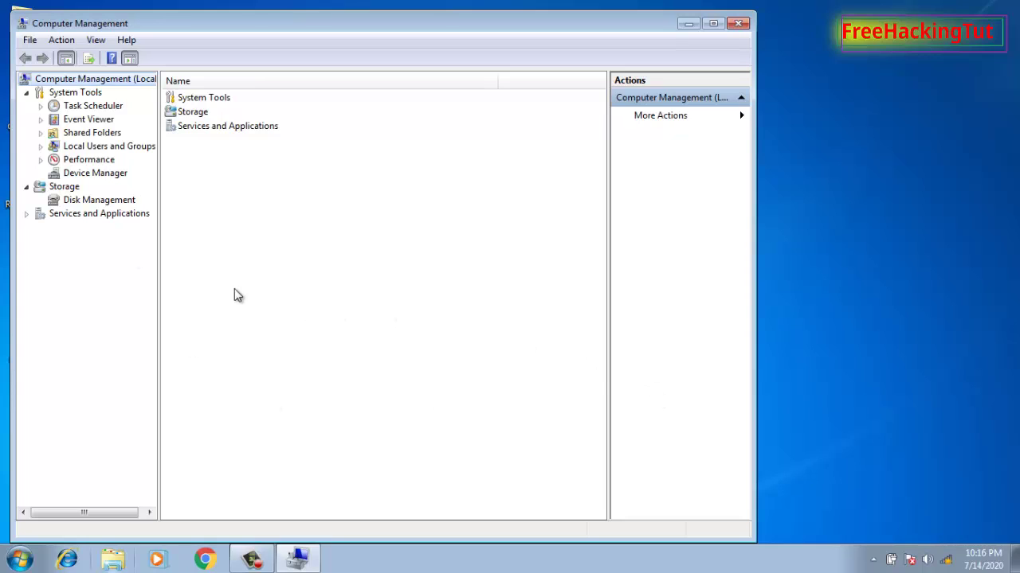
left_click(92, 201)
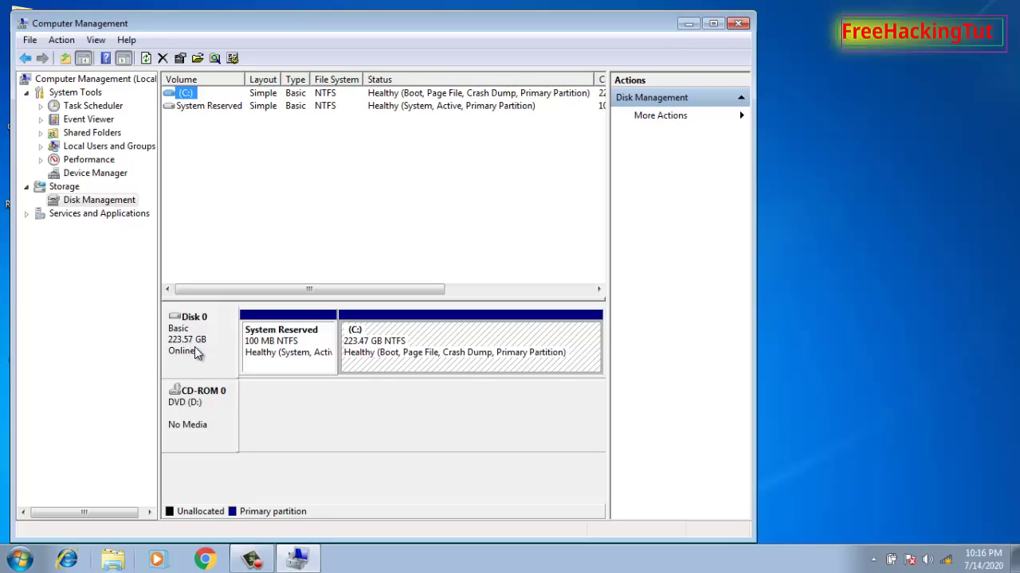
Shrink the C: volume on Disk 0 by 100000 MB
left_click(288, 357)
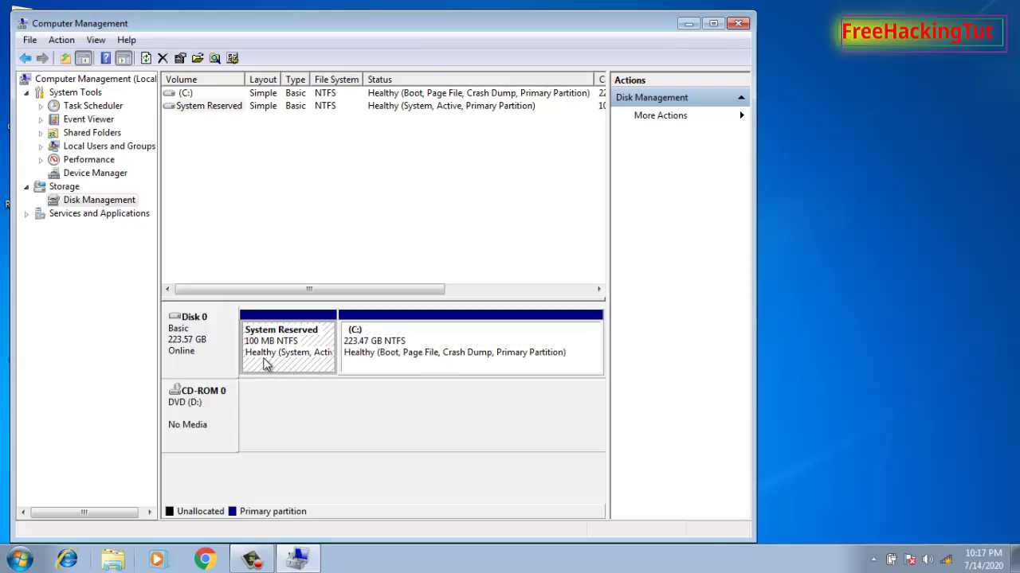
left_click(413, 354)
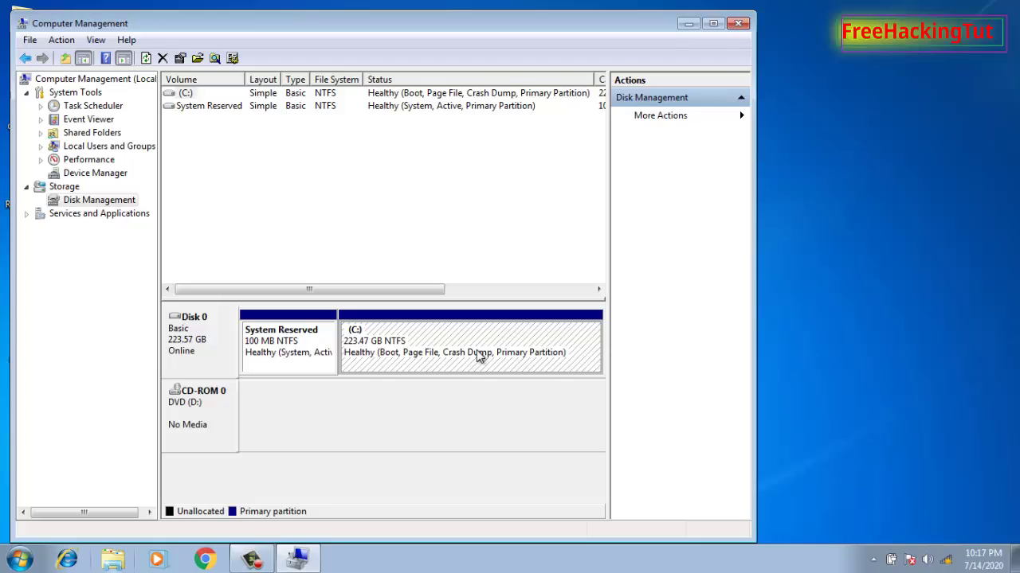
right_click(420, 341)
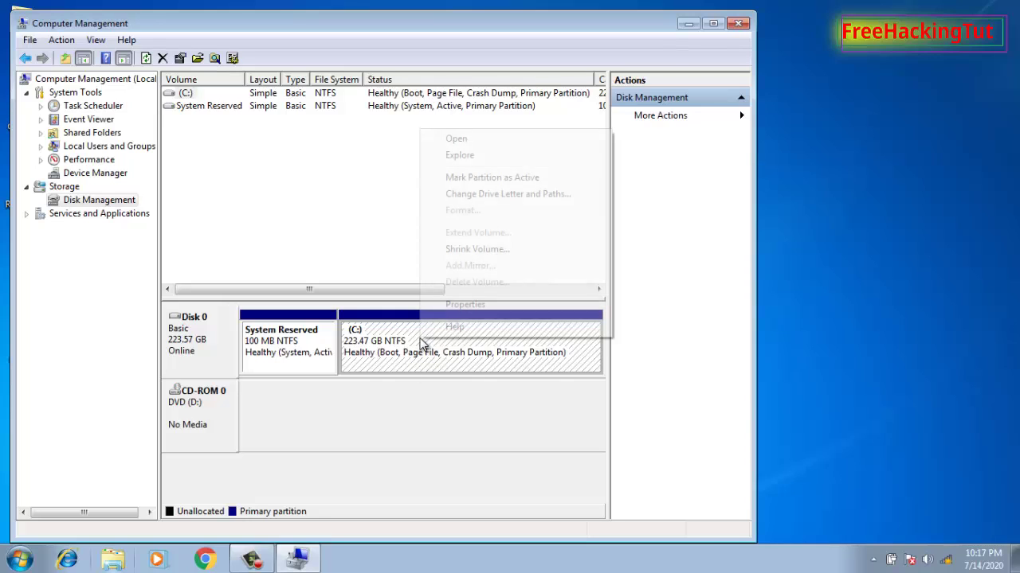
left_click(510, 251)
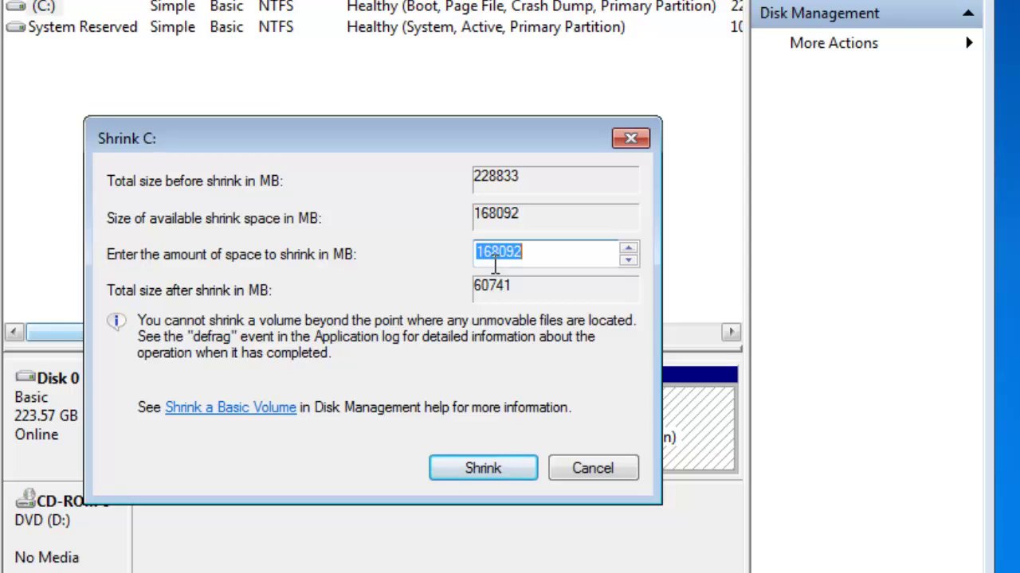
left_click(544, 255)
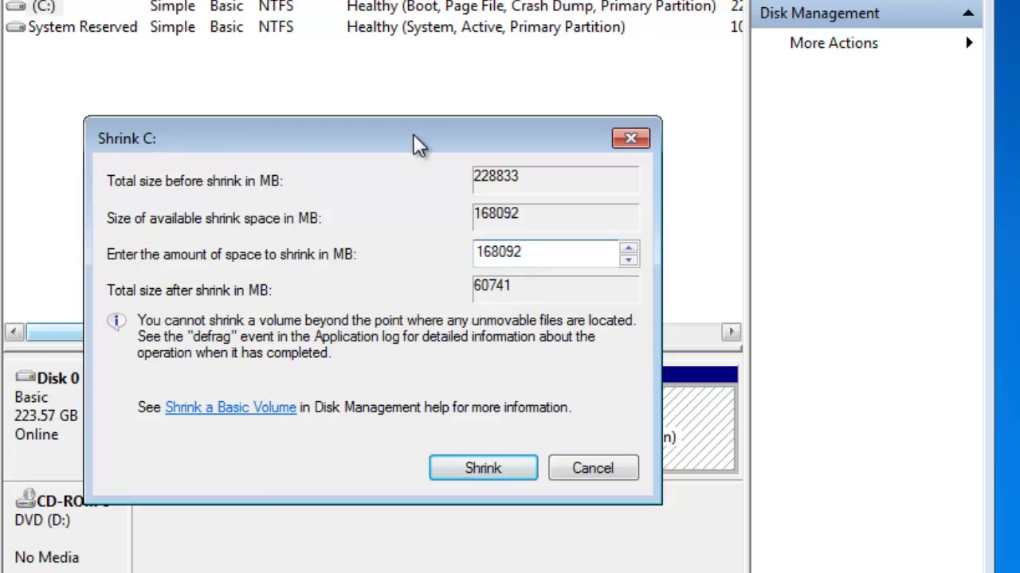
left_click_drag(541, 254, 443, 255)
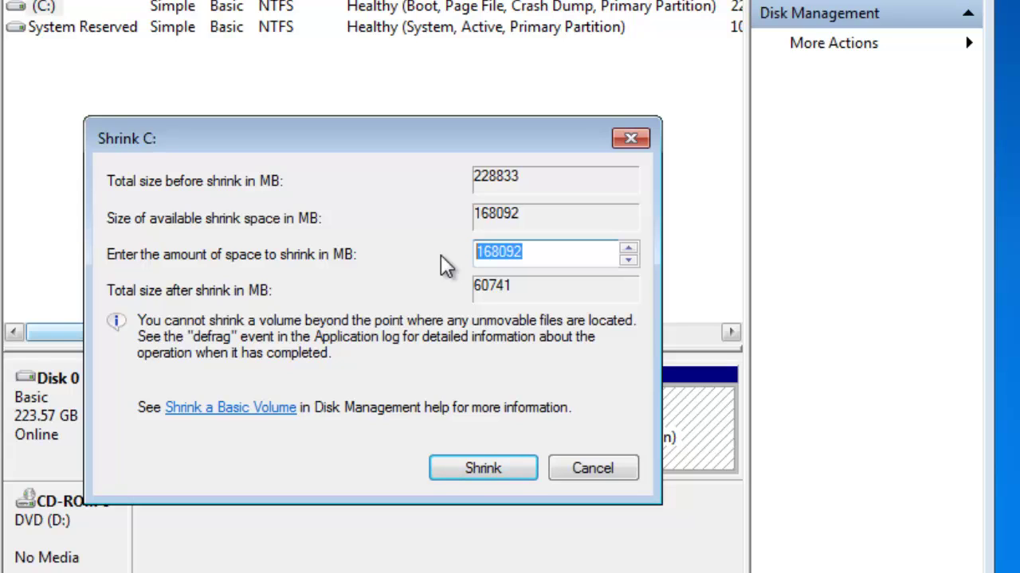
type("1")
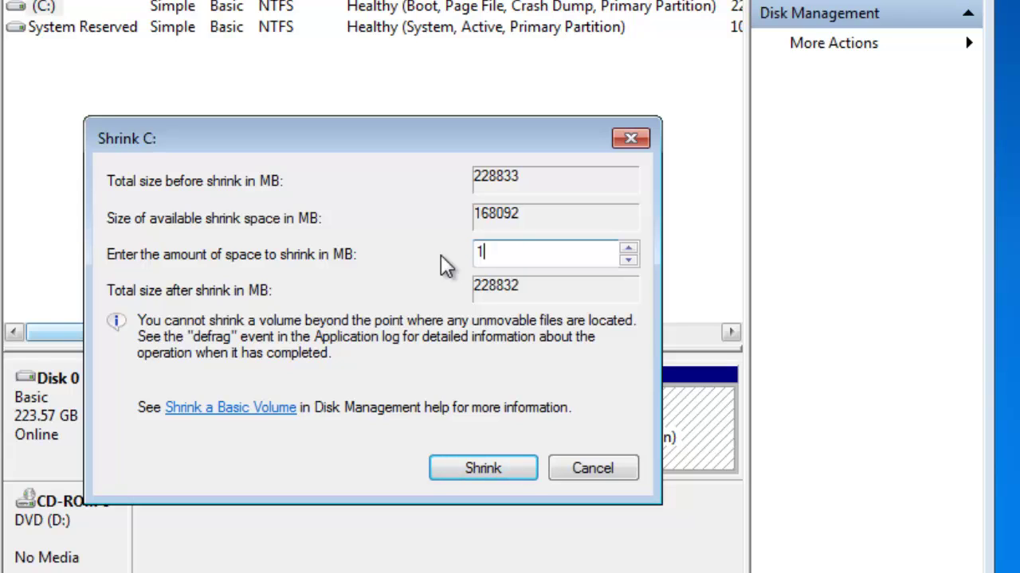
type("00000")
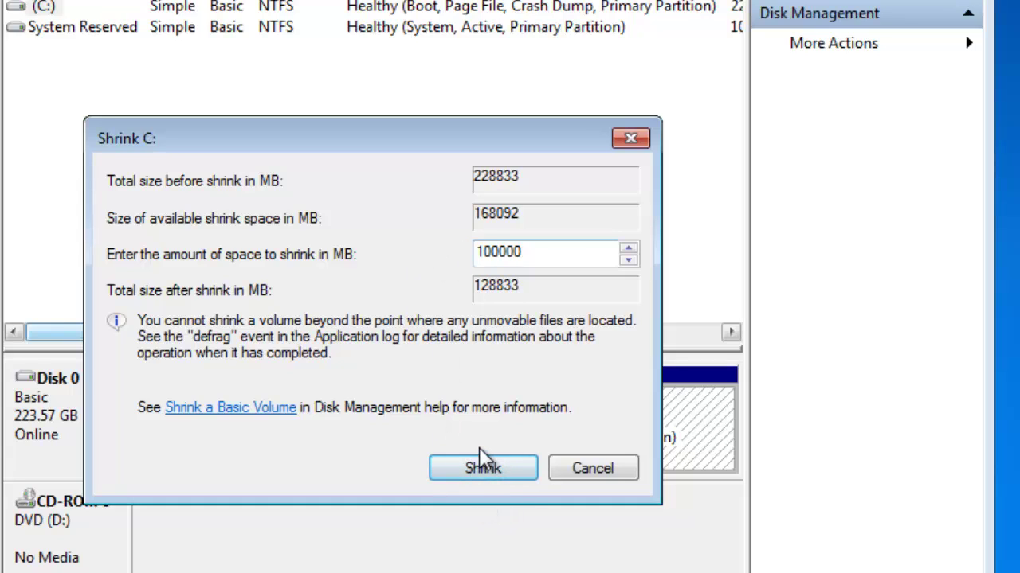
left_click(484, 470)
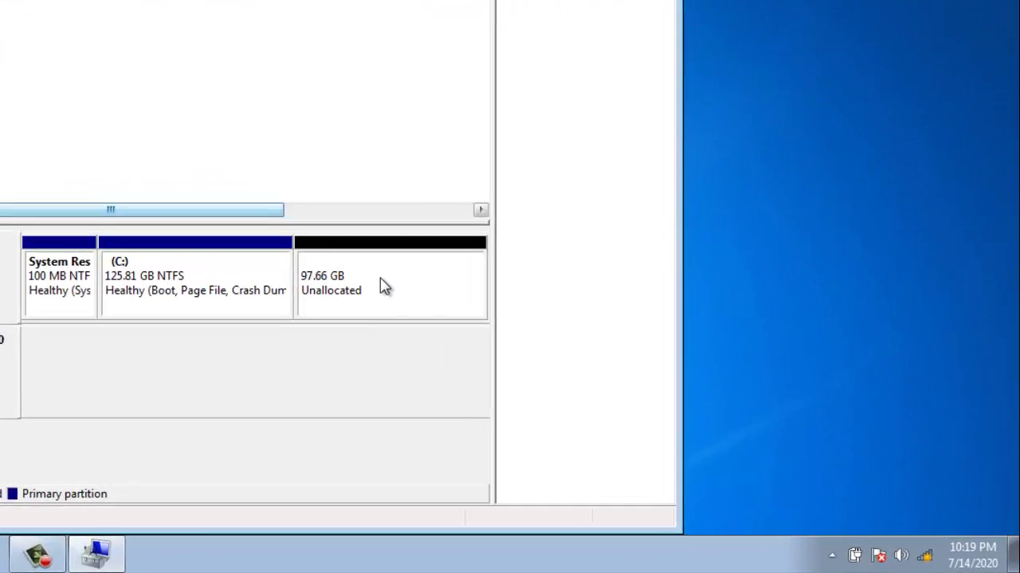
Start a new simple volume in the unallocated space of Disk 0 with a size of 100000 MB
right_click(380, 279)
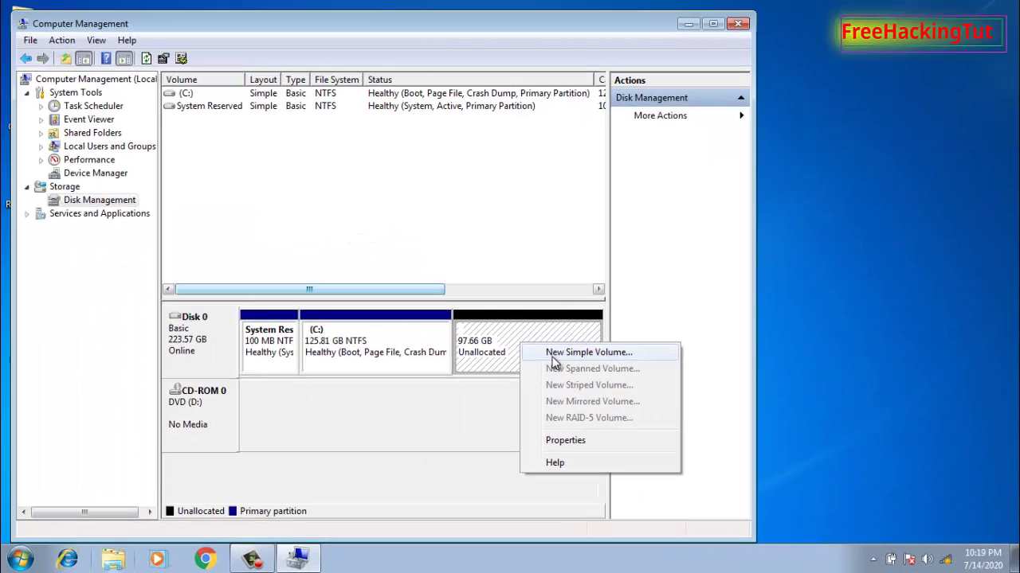
left_click(552, 357)
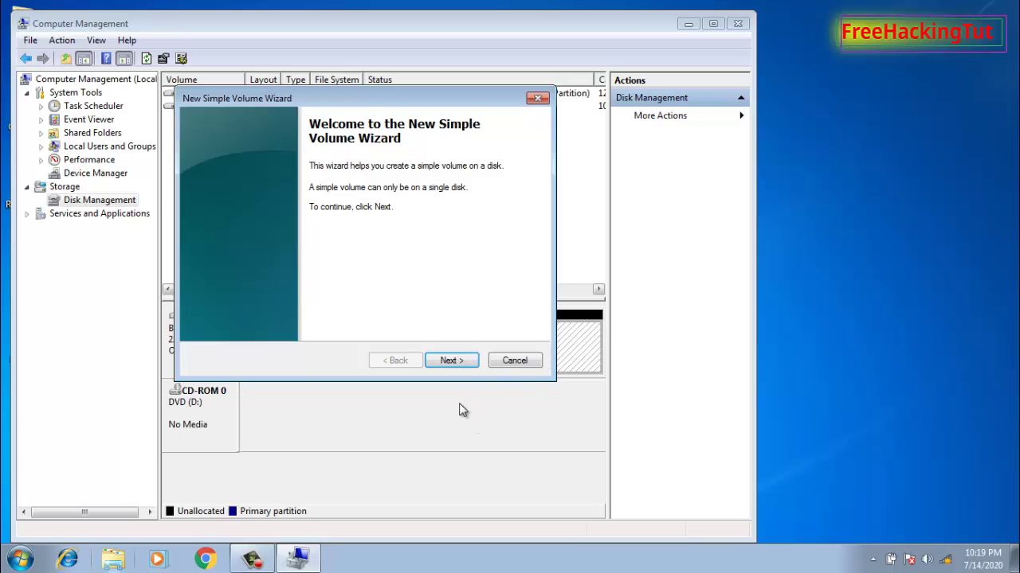
left_click(448, 365)
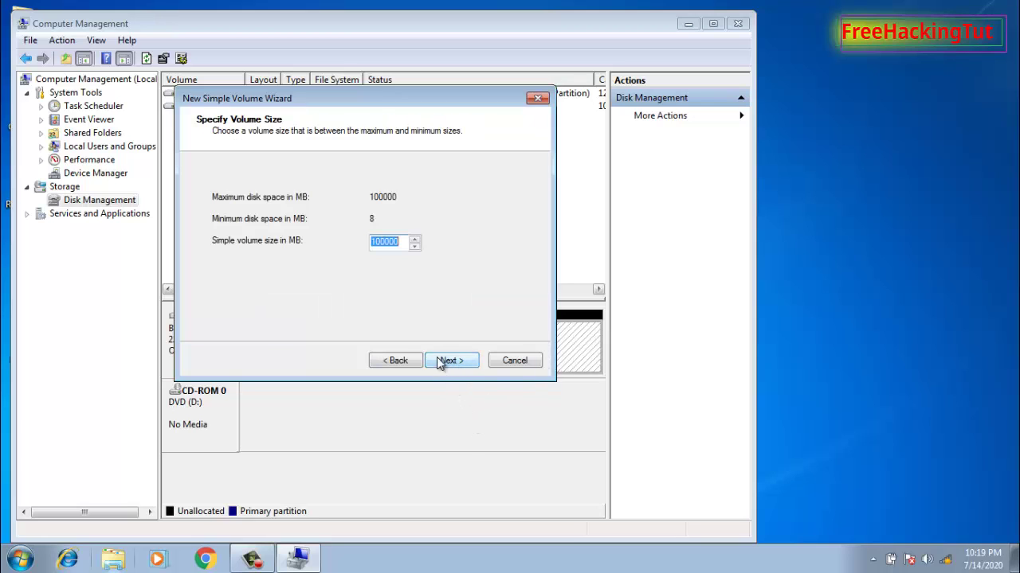
left_click(451, 361)
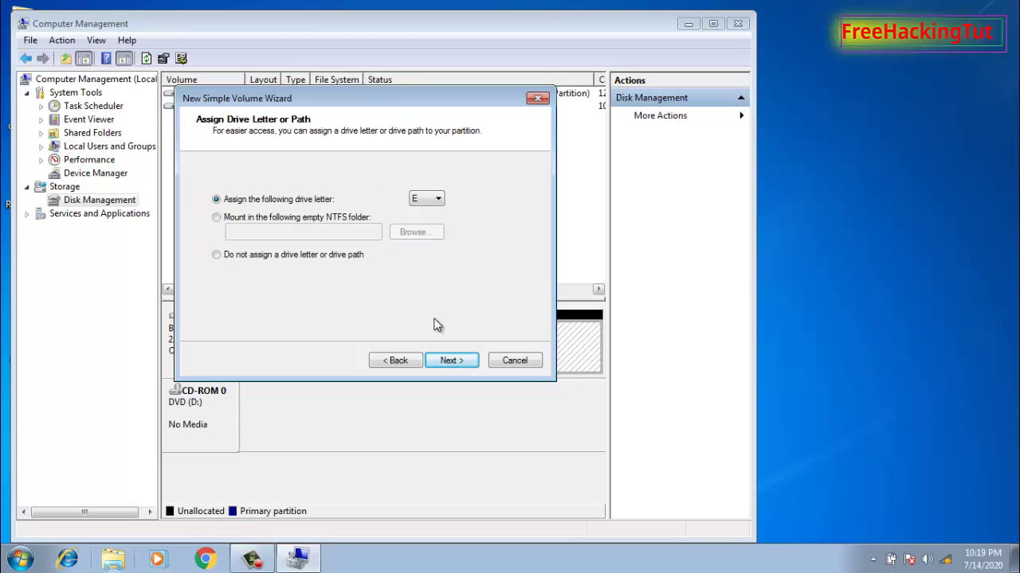
Review the available drive letters and assign letter E to the new volume
left_click(438, 200)
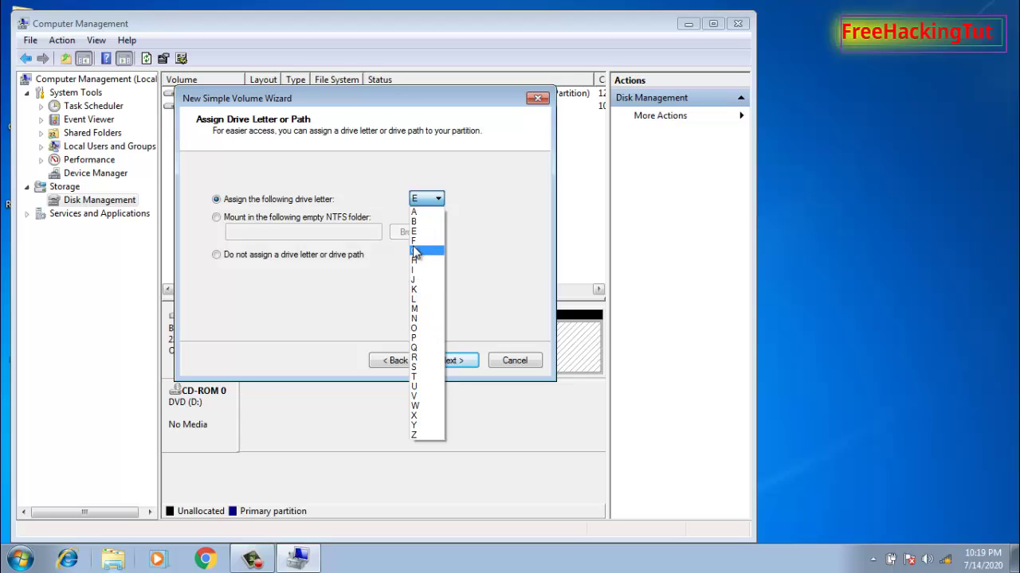
left_click(489, 212)
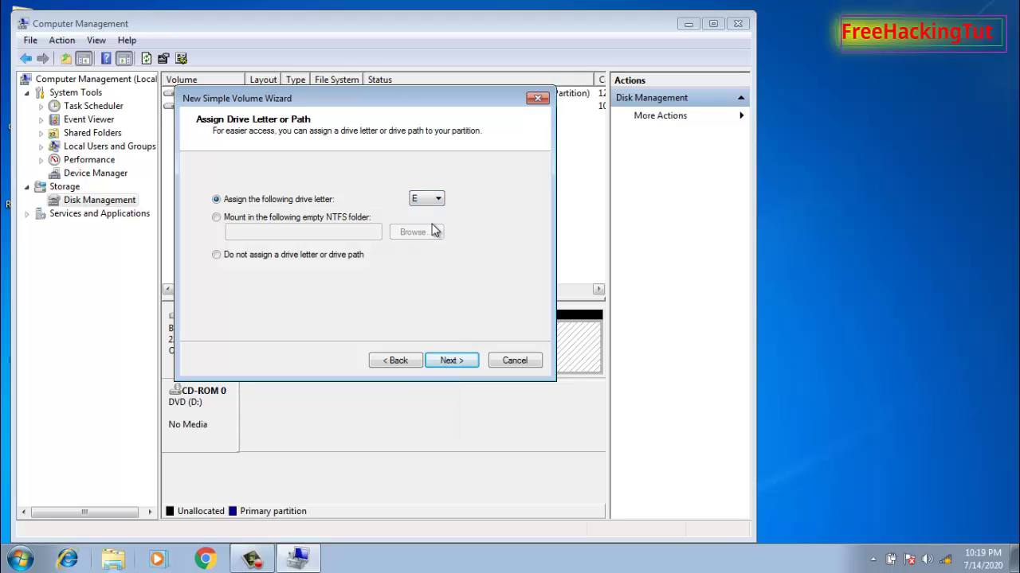
left_click(438, 203)
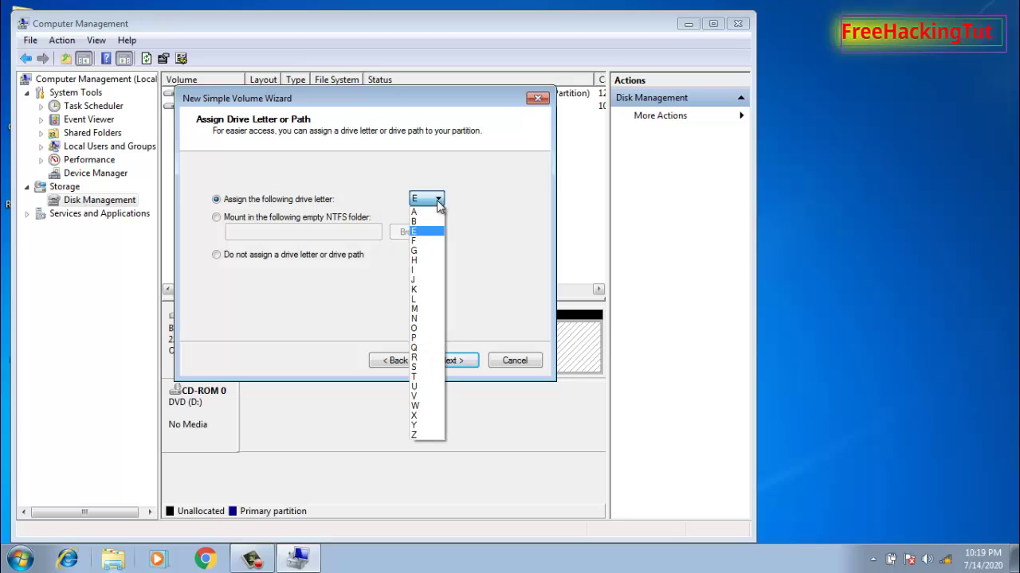
left_click(494, 207)
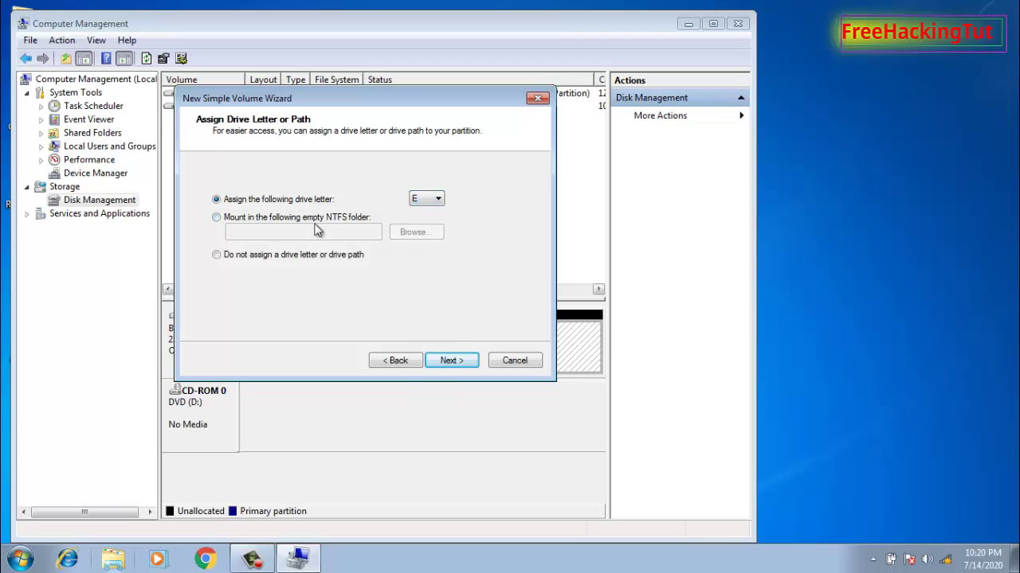
left_click(437, 204)
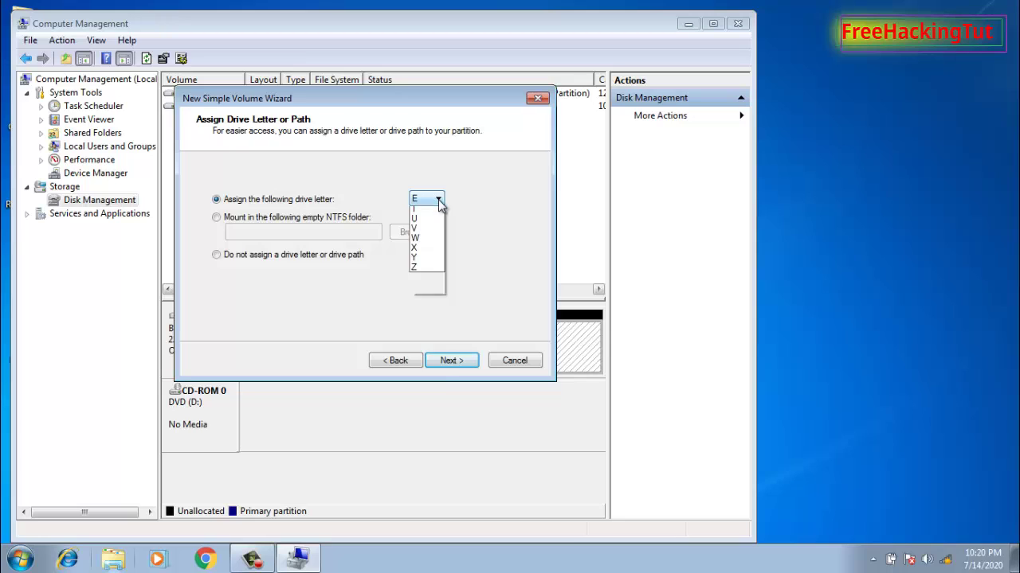
left_click(510, 225)
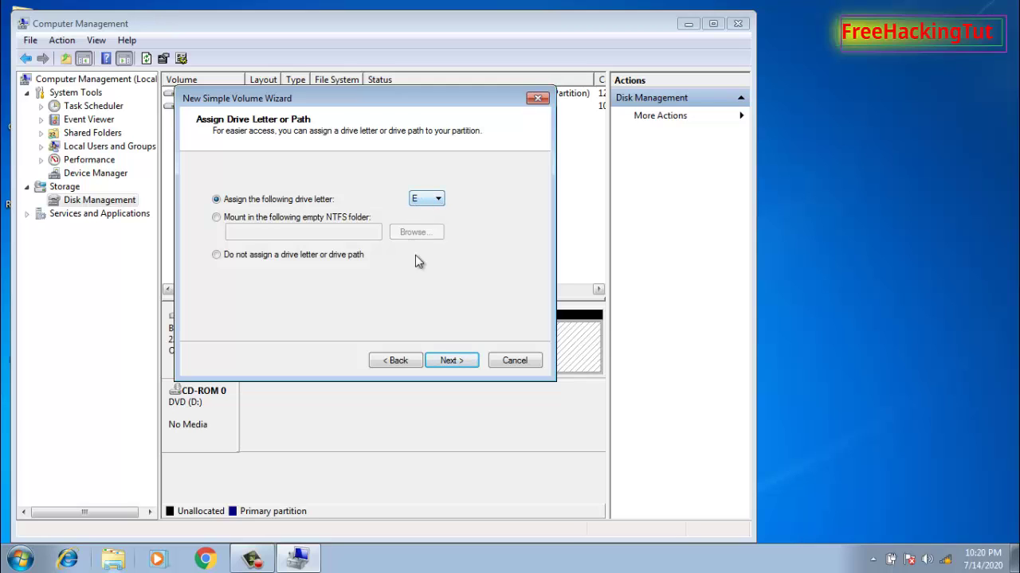
left_click(448, 360)
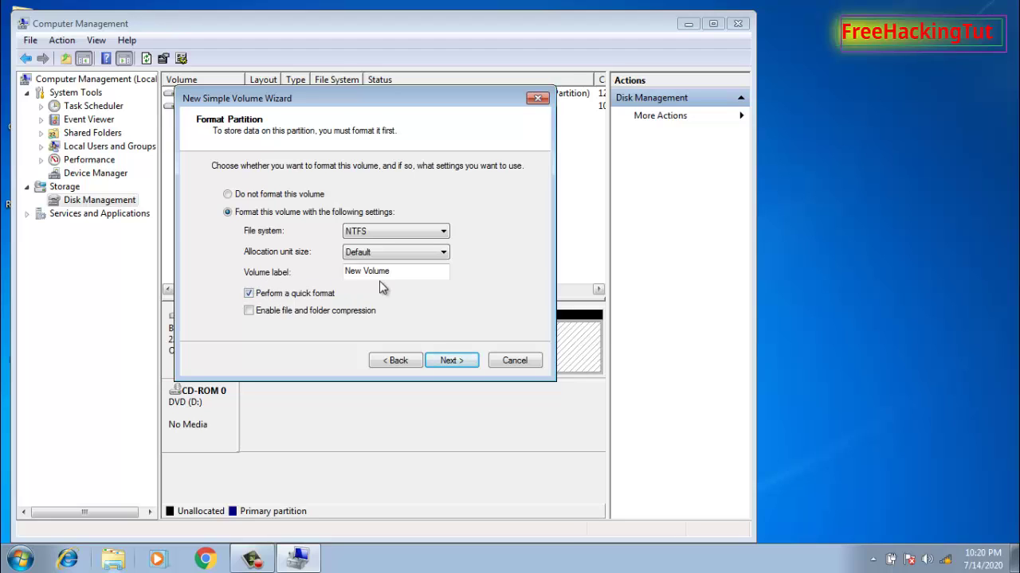
Label the new volume Data, keep the NTFS quick format settings, and create it
left_click_drag(397, 274, 342, 275)
type("ata")
left_click(450, 363)
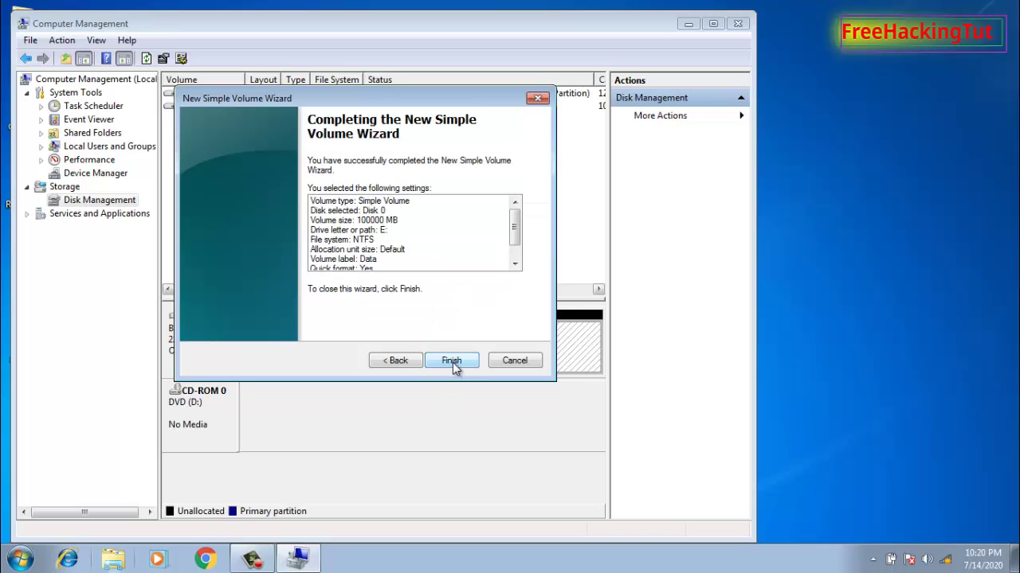
left_click(452, 361)
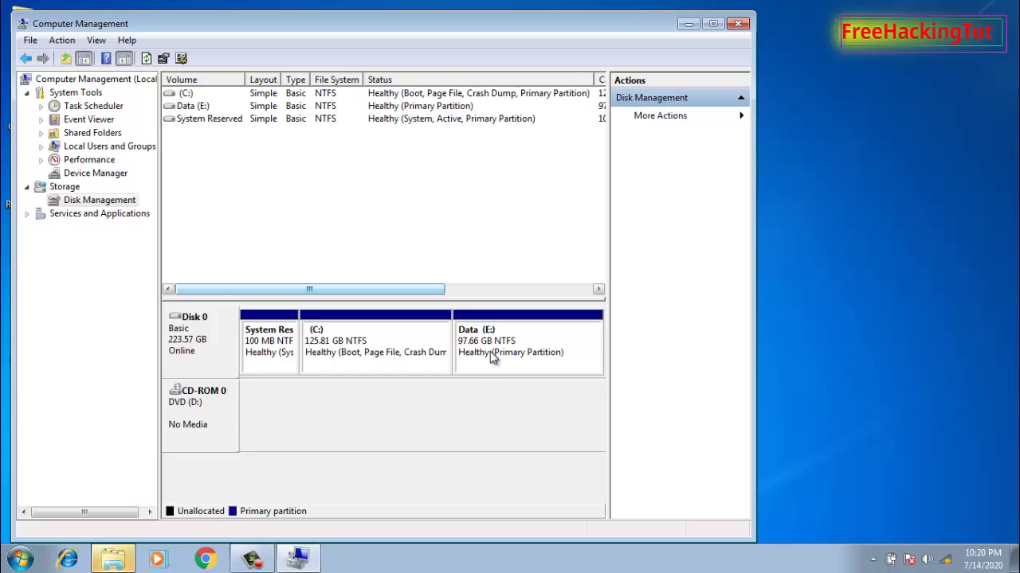
Dismiss the AutoPlay prompt and check the Data (E:) drive in the Computer window
left_click_drag(266, 23, 492, 20)
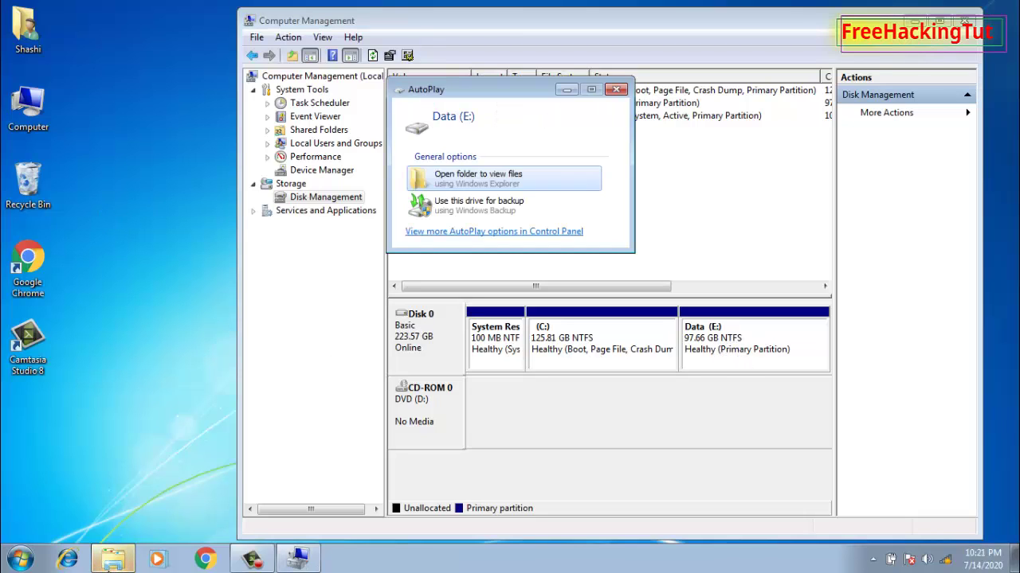
left_click(614, 89)
double_click(26, 118)
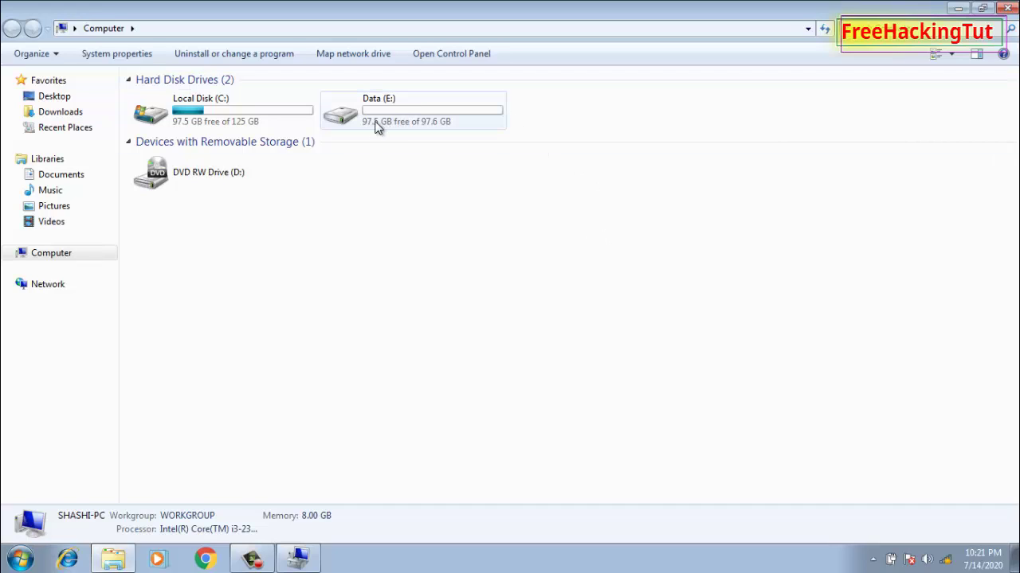
left_click(411, 120)
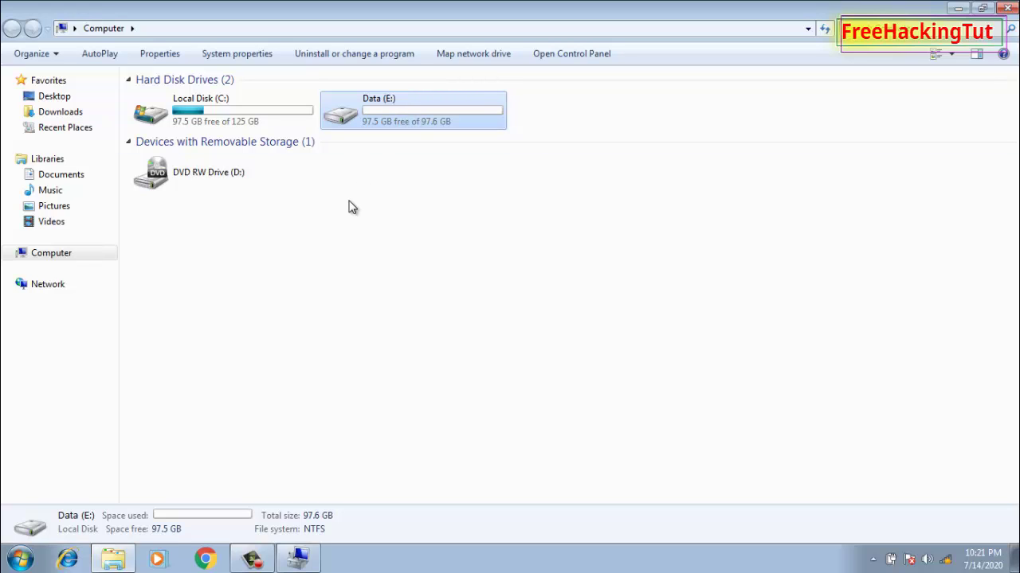
Return to Computer Management and delete the Data (E:) volume from Disk 0, confirming the deletion
left_click(301, 561)
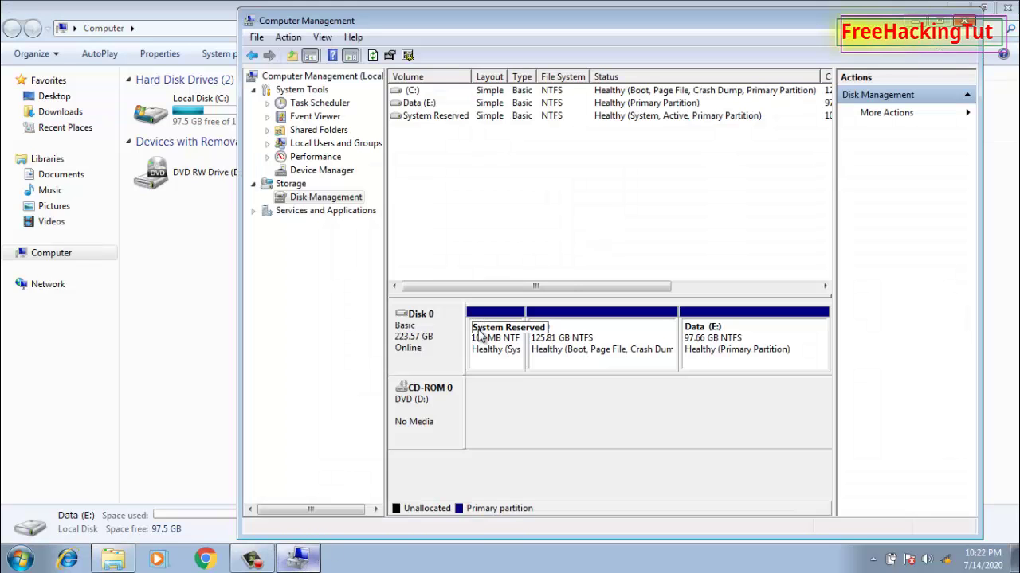
right_click(736, 350)
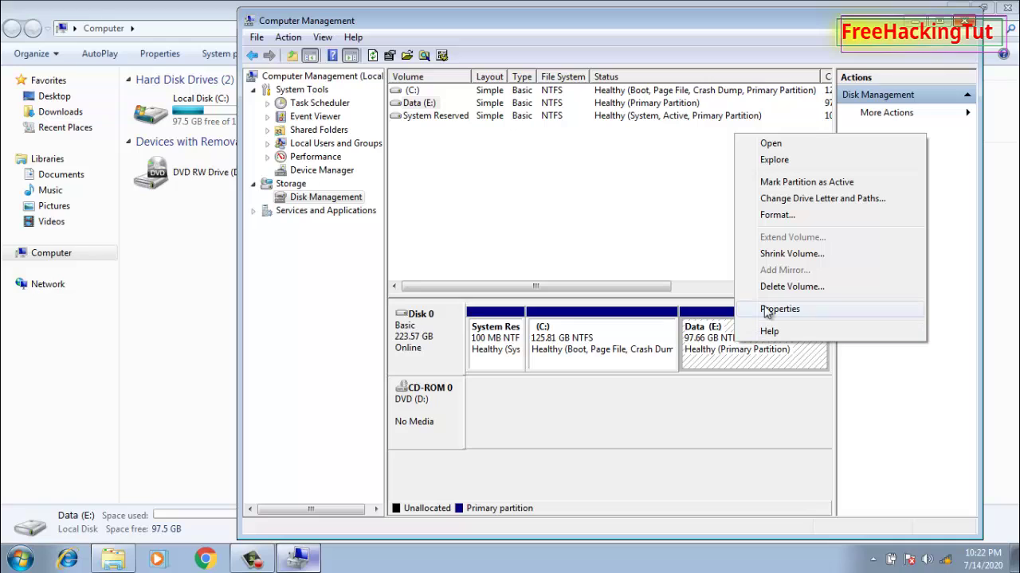
left_click(807, 291)
left_click(584, 336)
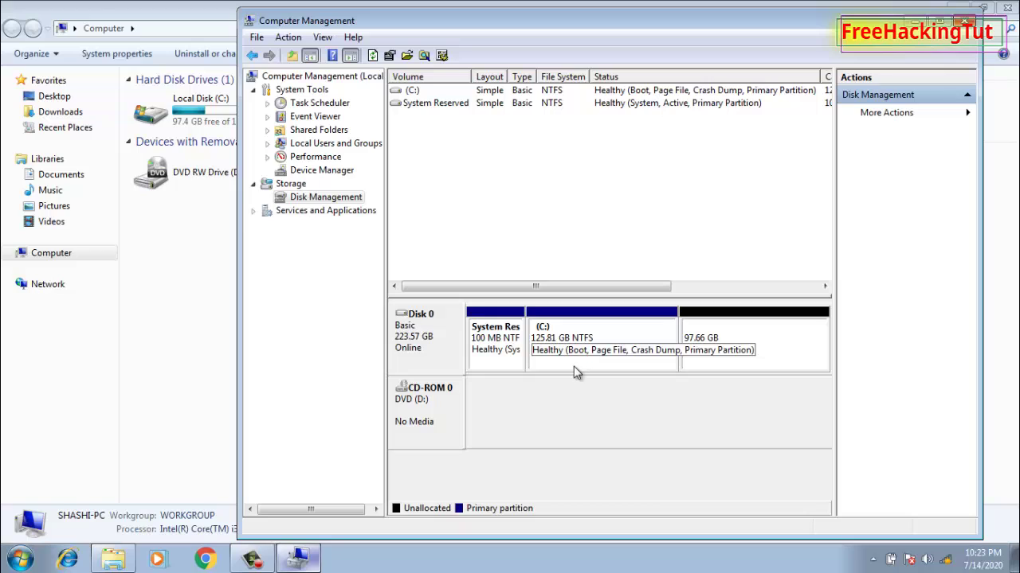
Extend the C: volume with the full 100000 MB of unallocated space on Disk 0
left_click(586, 351)
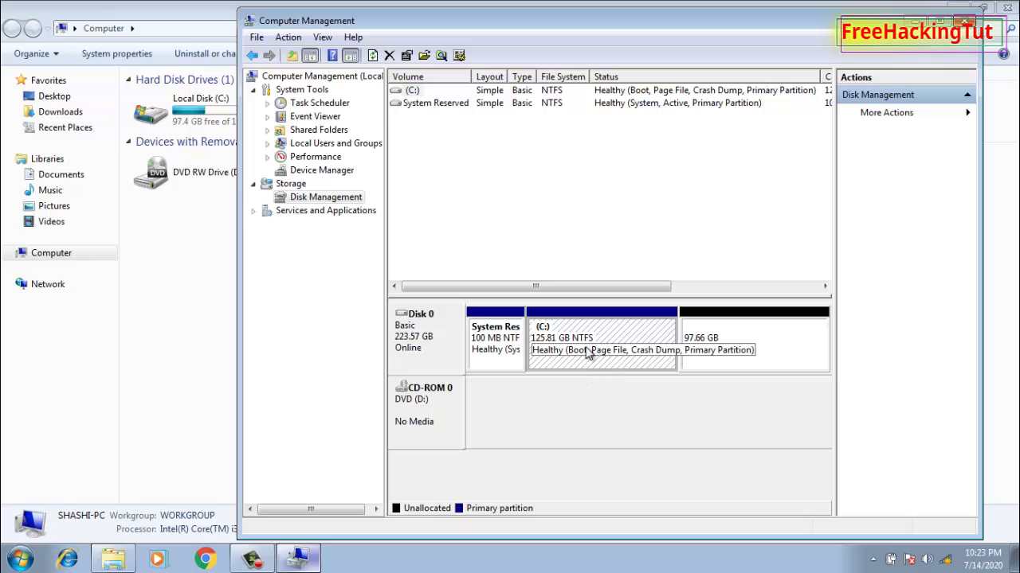
right_click(588, 353)
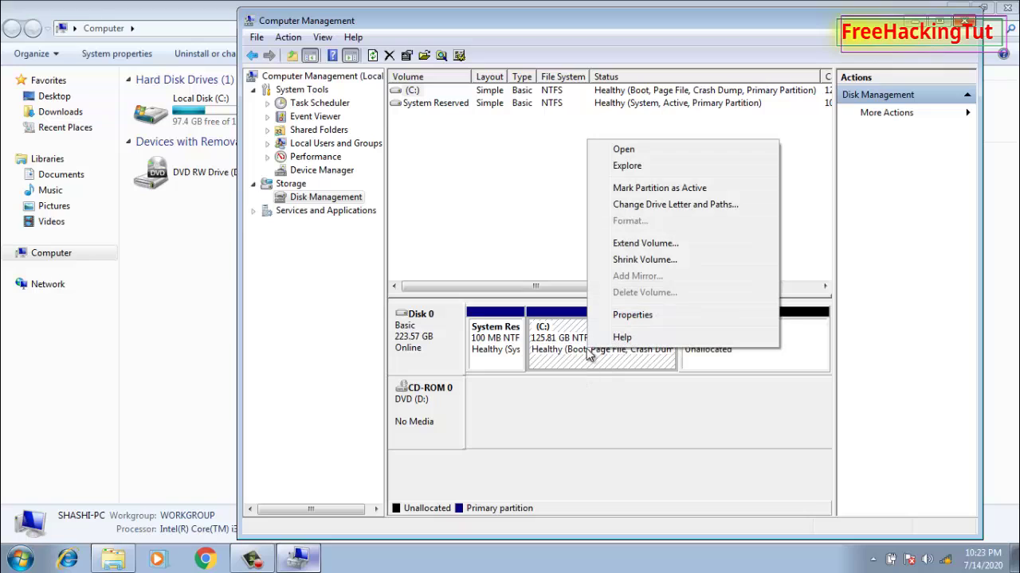
left_click(646, 245)
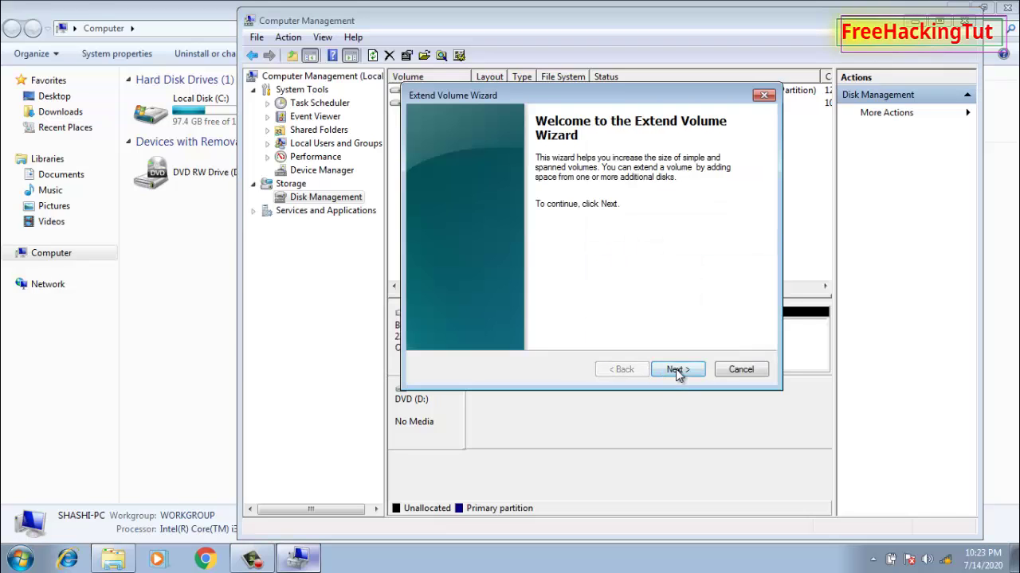
left_click(676, 369)
left_click(676, 368)
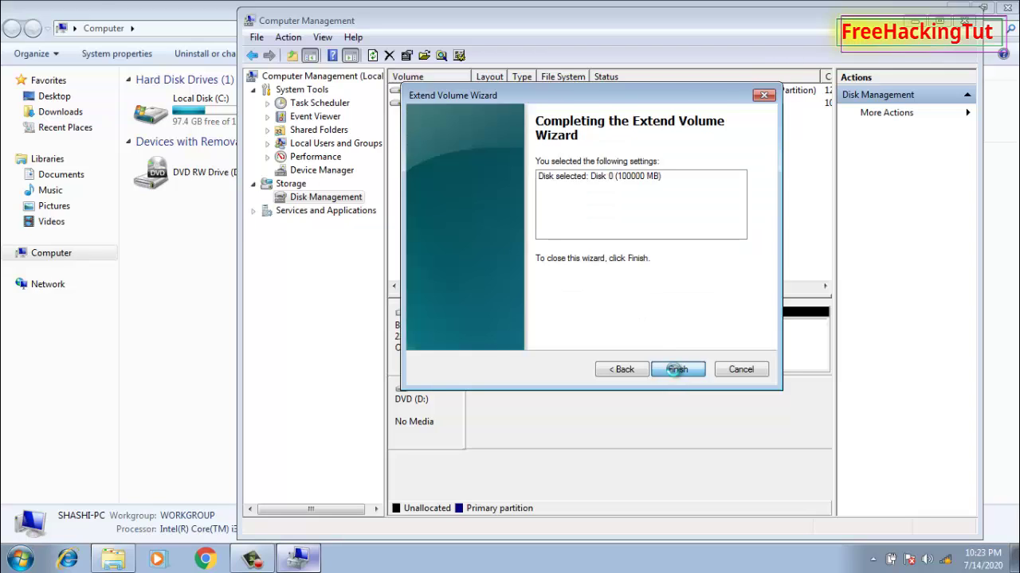
left_click(676, 369)
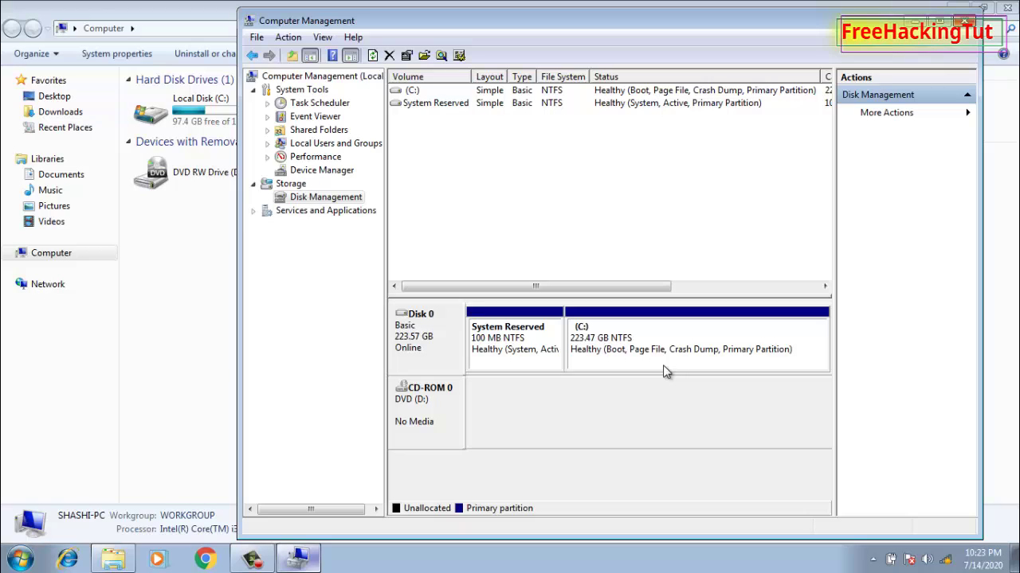
left_click(252, 559)
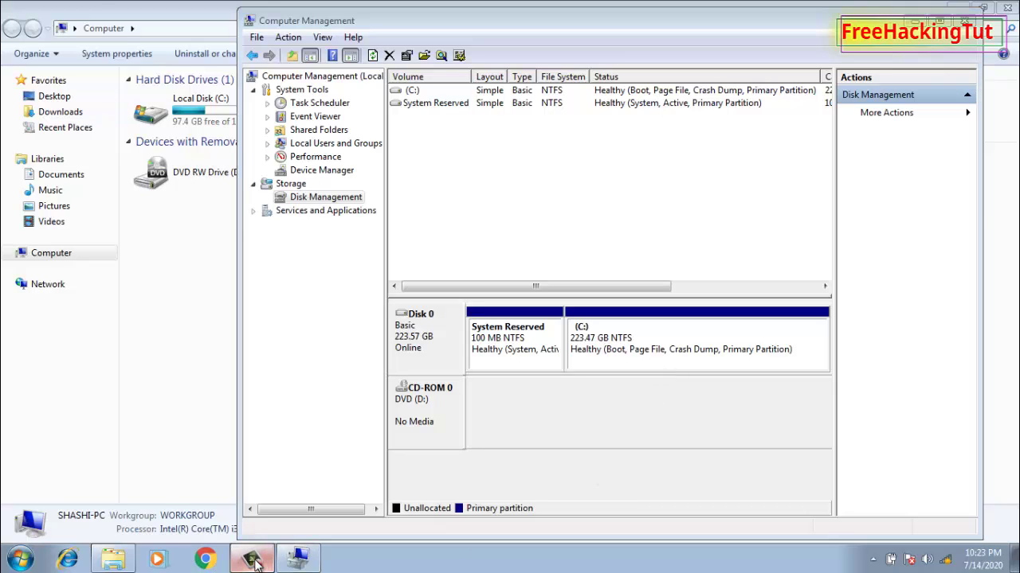